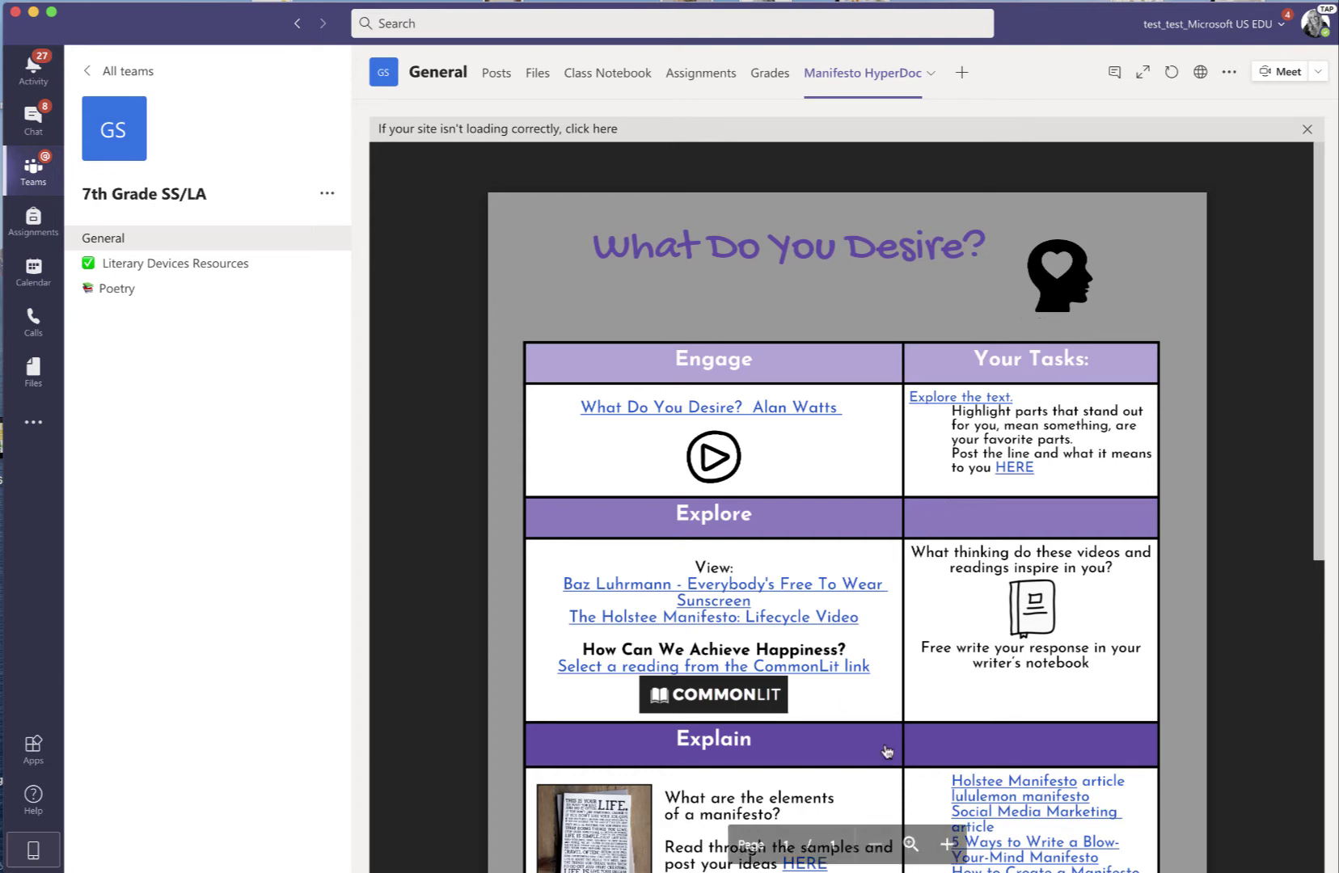
scroll(994, 766, "down", 5)
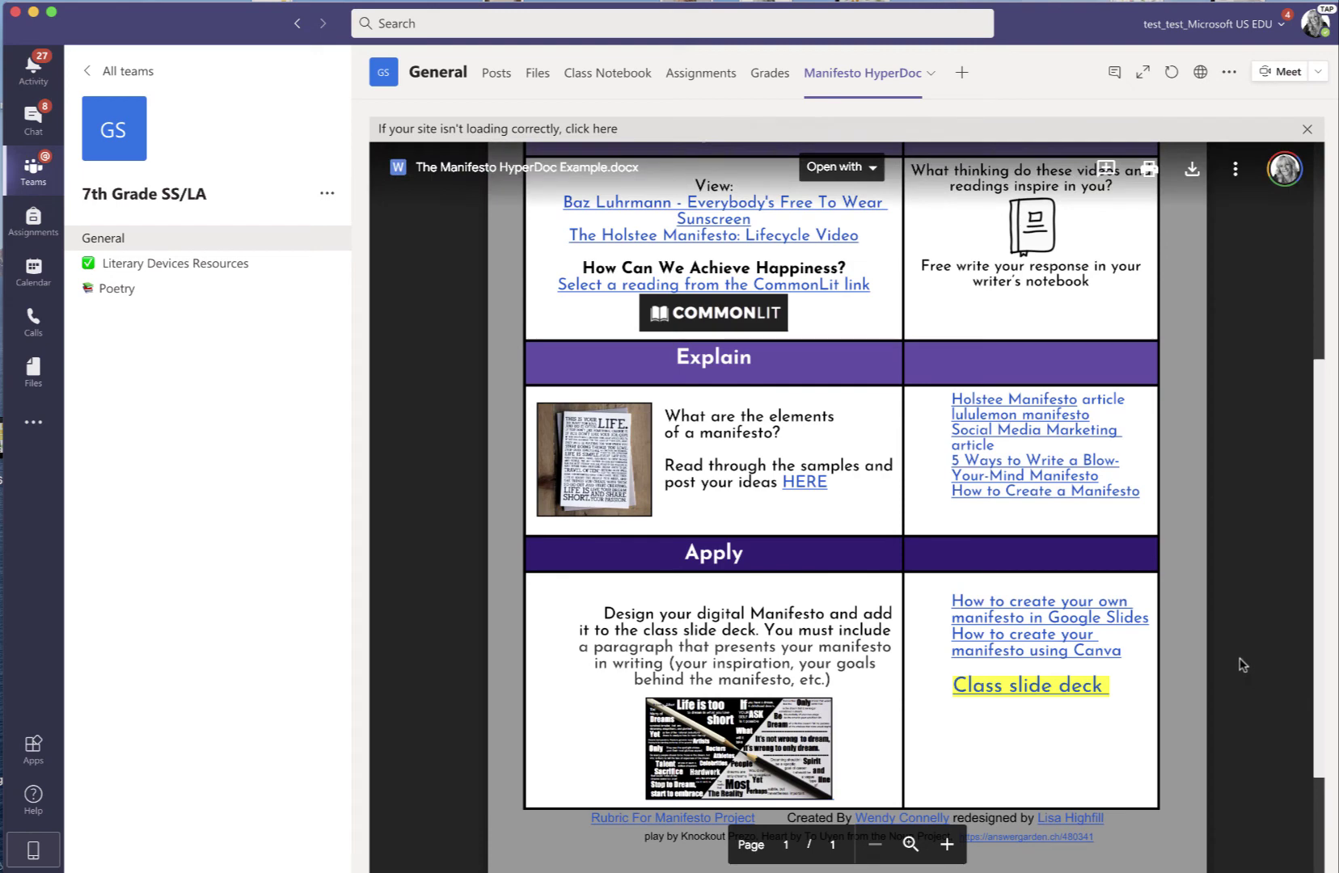
scroll(852, 412, "up", 5)
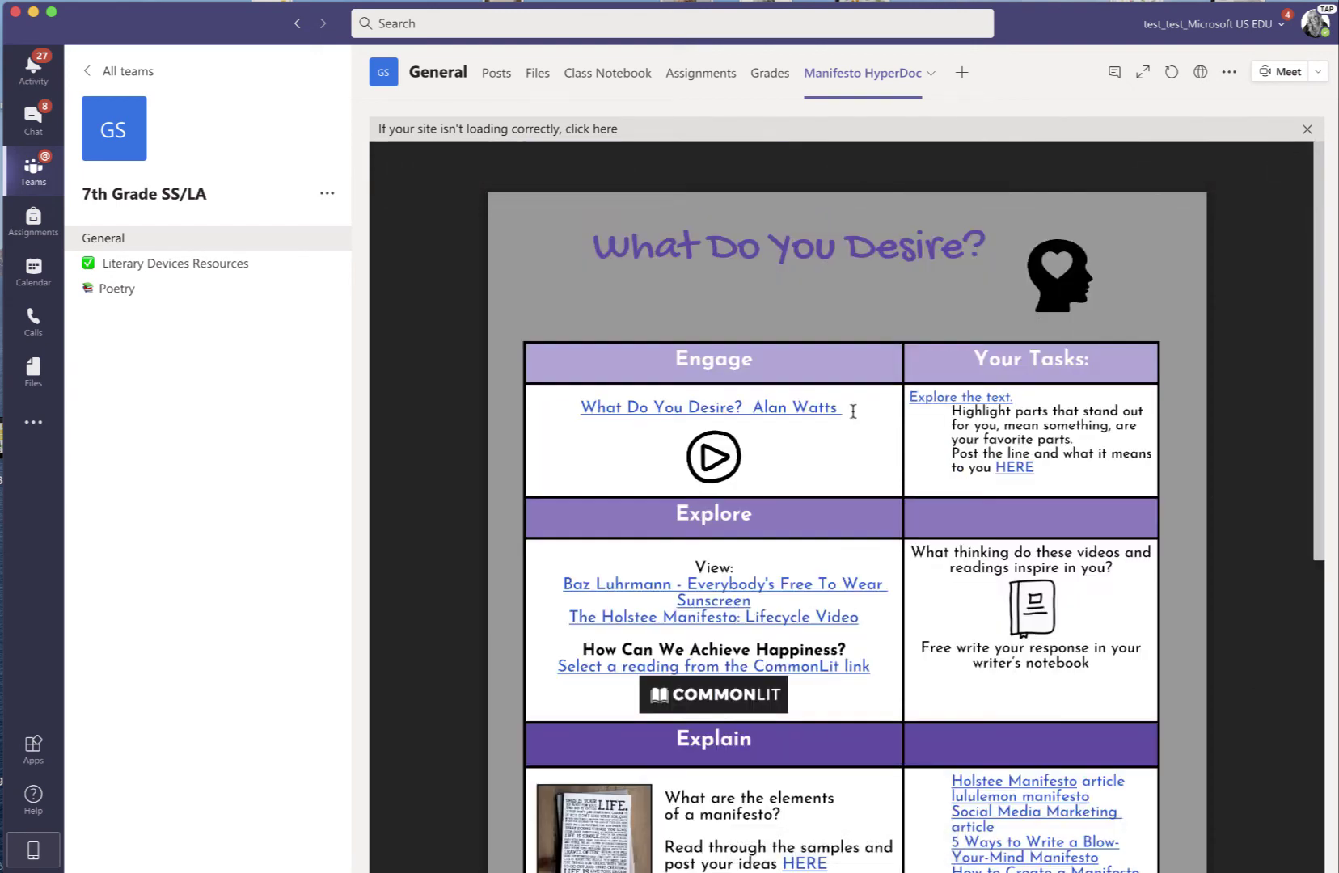
scroll(1118, 279, "down", 3)
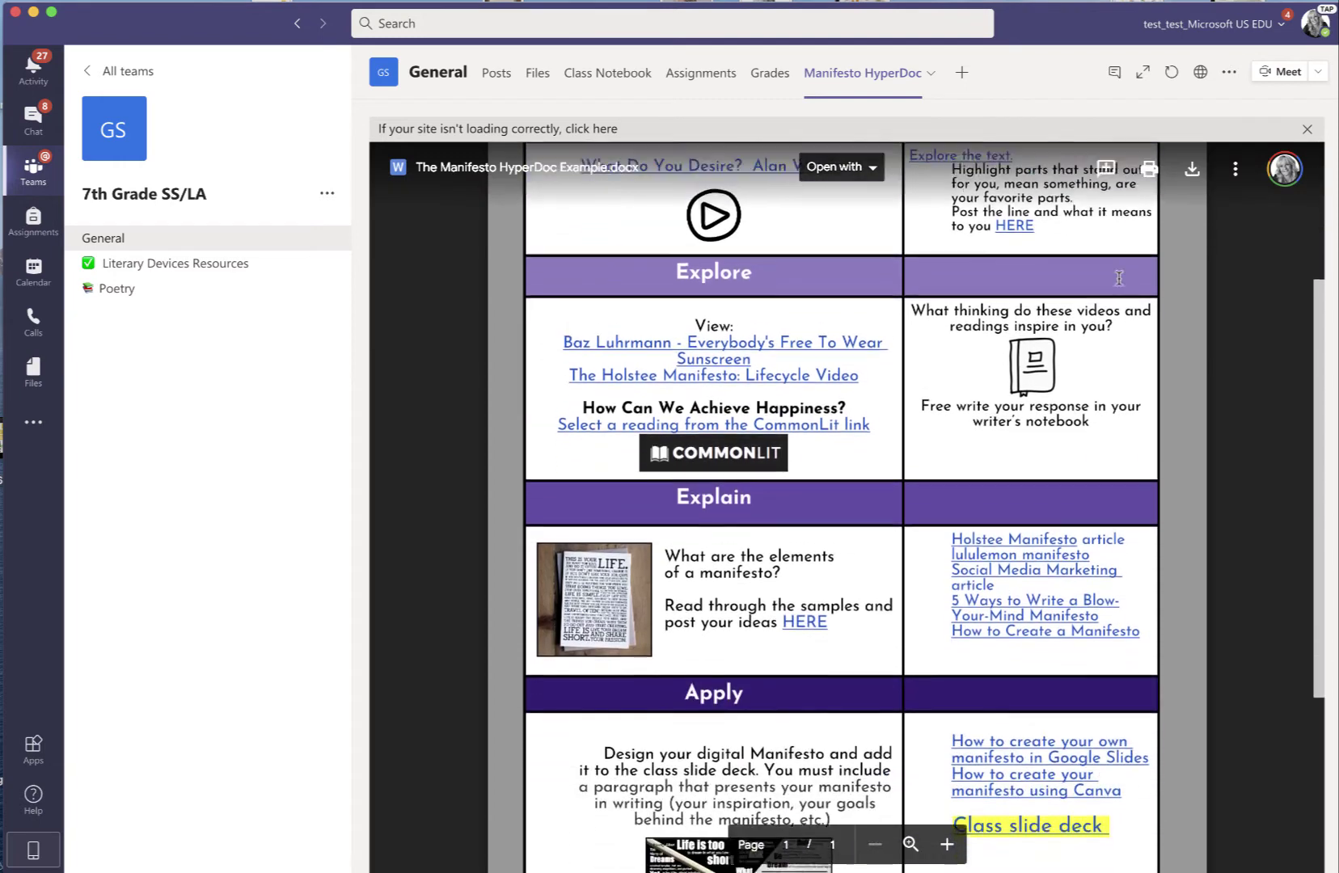
scroll(1118, 279, "down", 1)
scroll(1118, 278, "up", 1)
scroll(1119, 279, "up", 3)
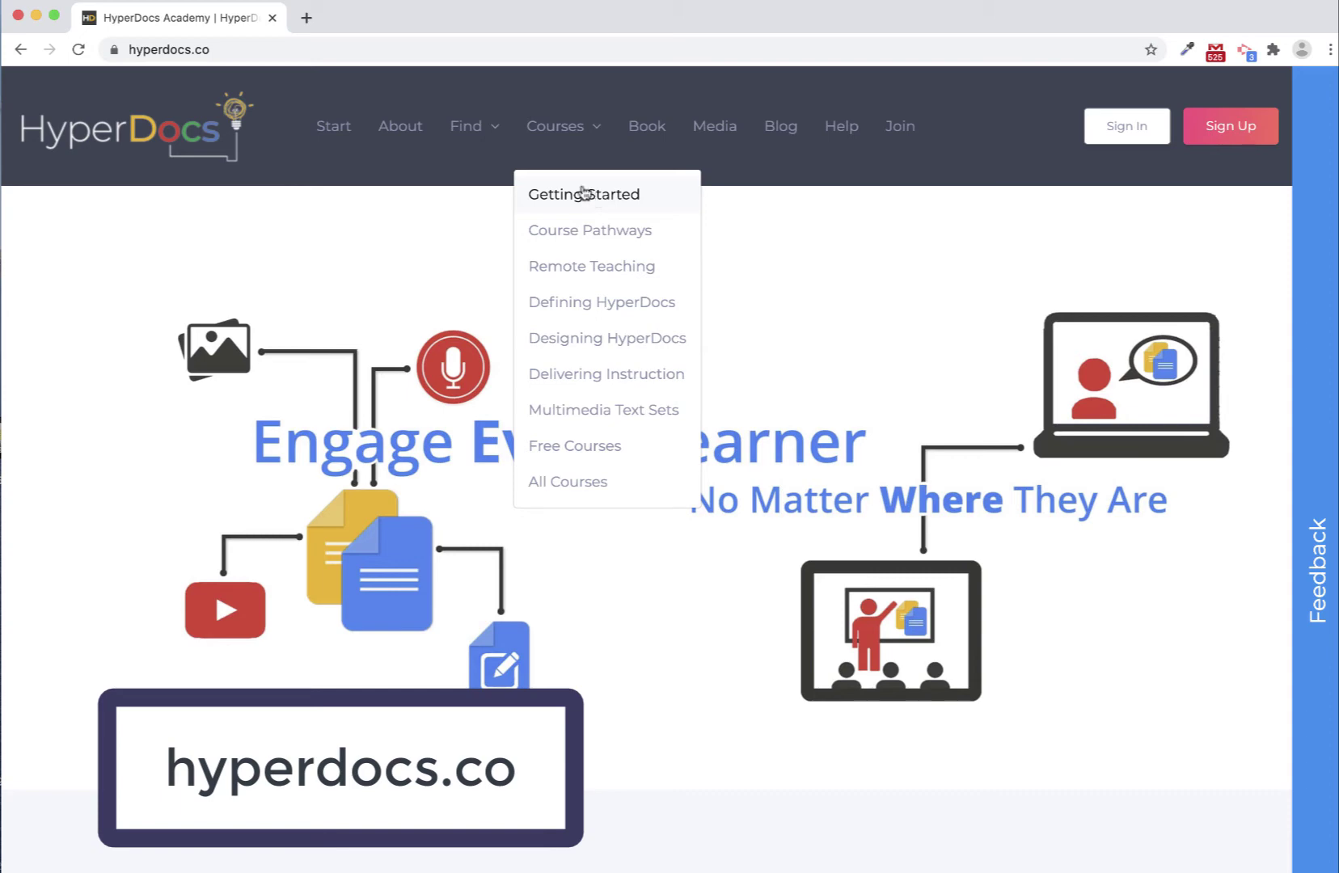
mouse_move(473, 126)
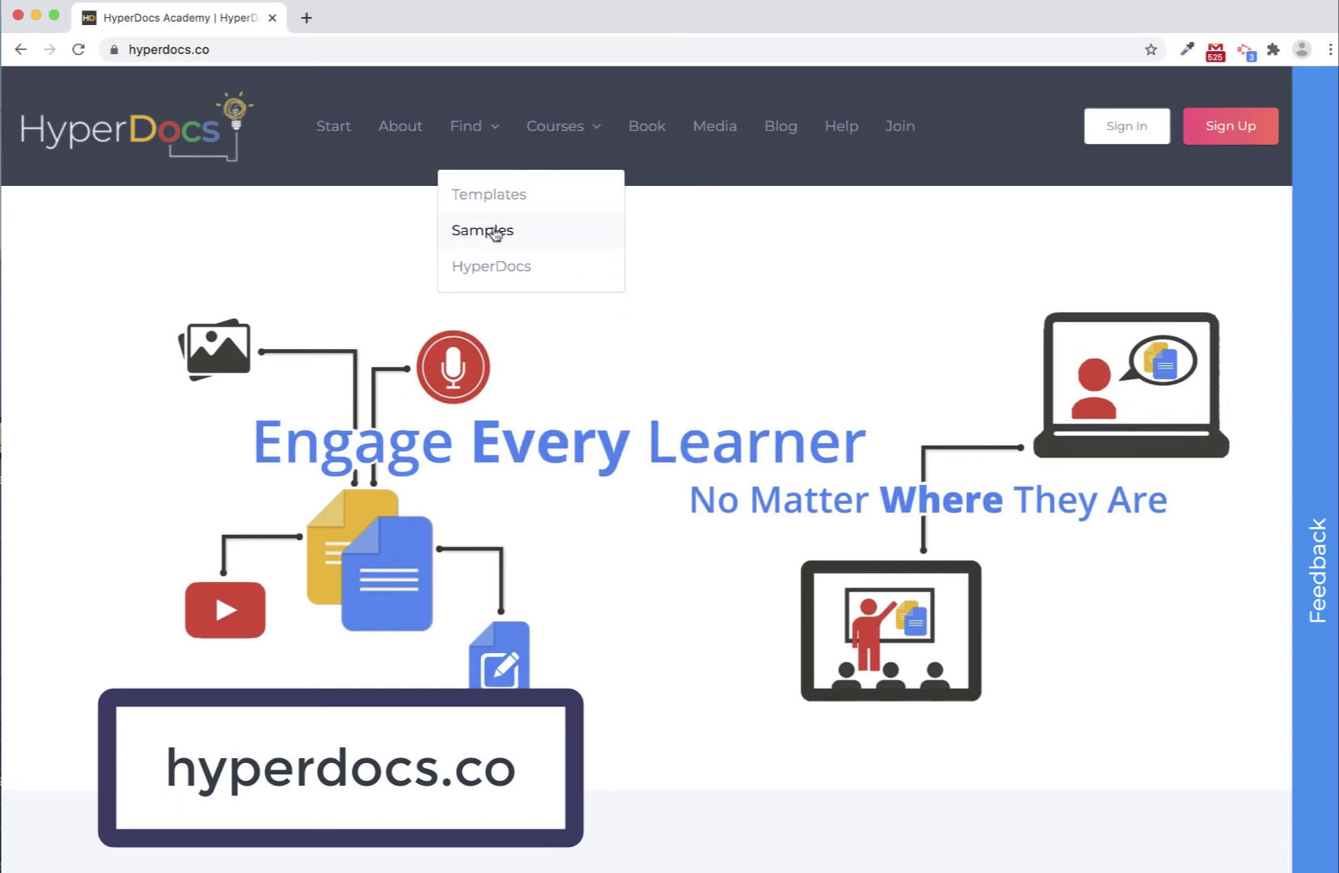
- Open the Explore, Explain, Apply template from HyperDocs Templates, then return to the Getting Started page
left_click(496, 241)
scroll(513, 405, "down", 5)
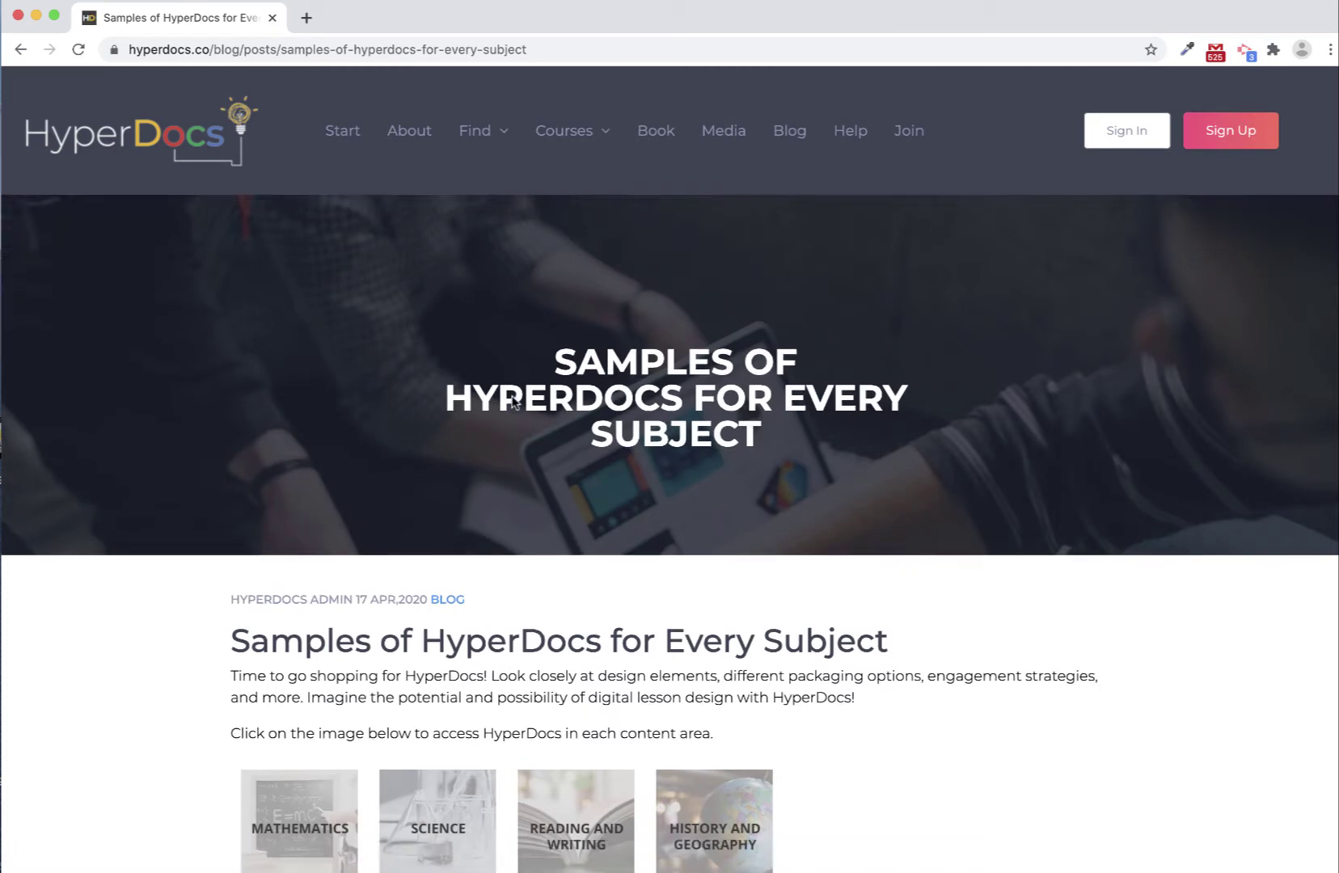
scroll(512, 403, "down", 3)
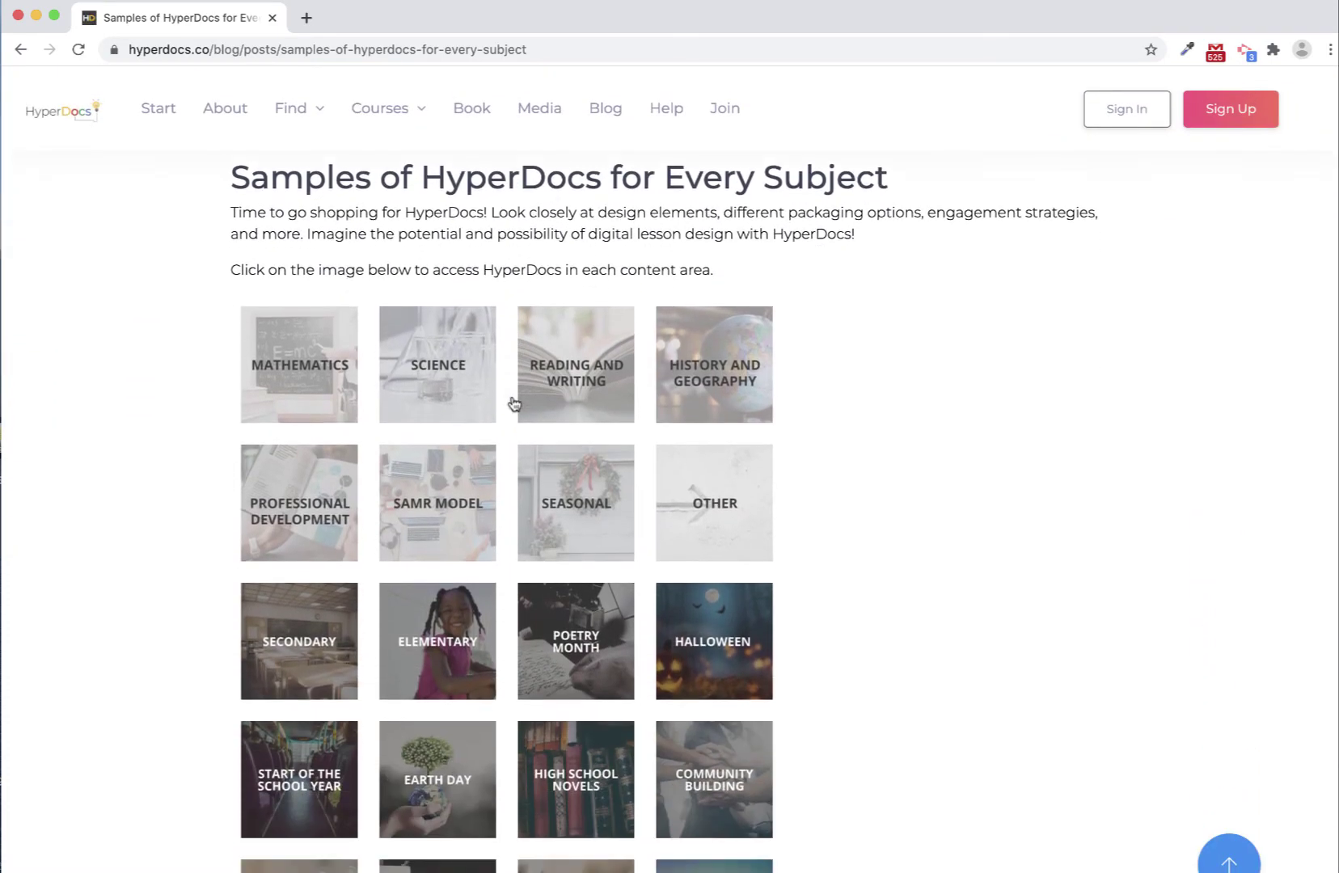
scroll(512, 403, "down", 2)
scroll(513, 403, "down", 3)
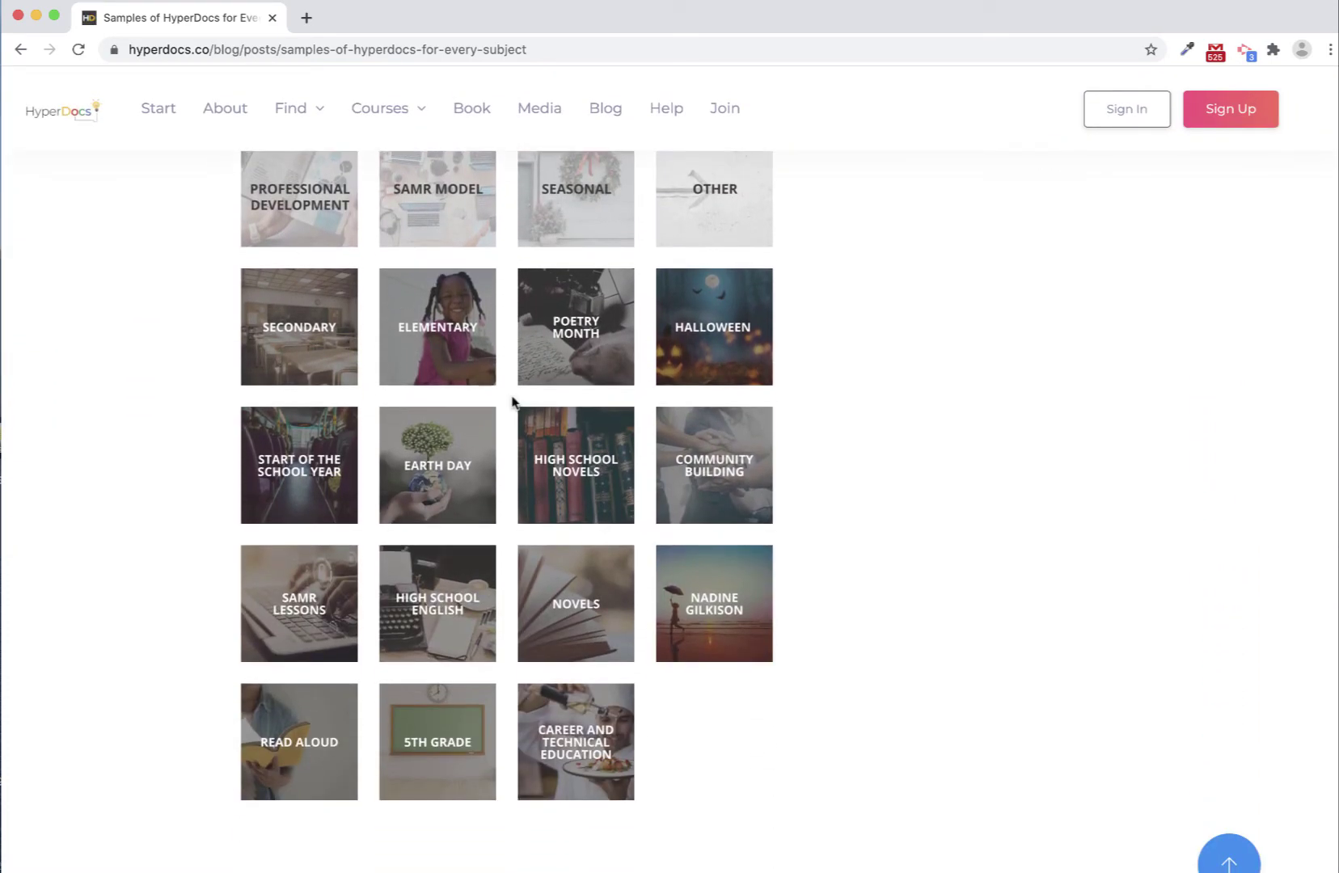
scroll(513, 404, "up", 8)
scroll(513, 397, "up", 3)
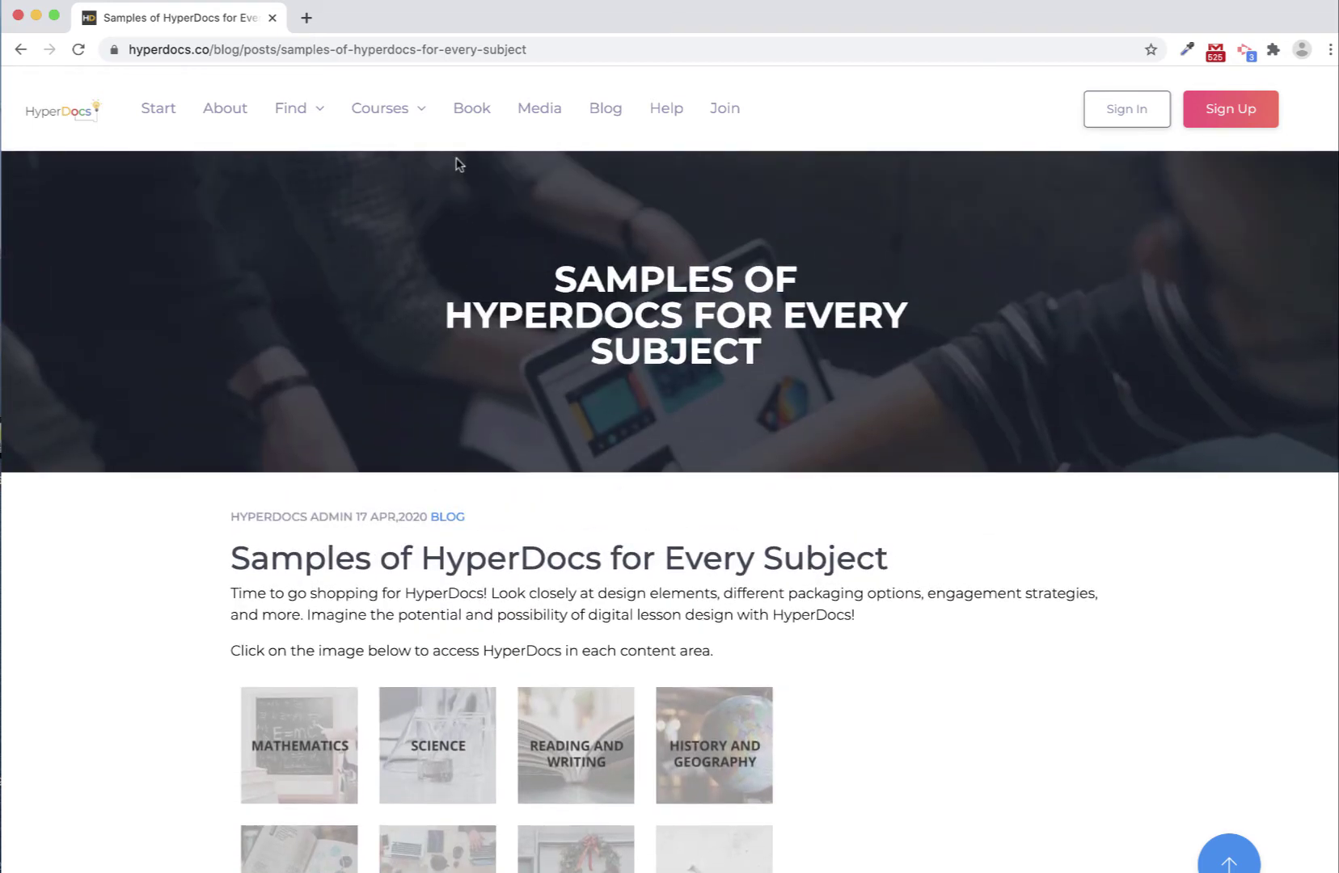
mouse_move(297, 109)
left_click(308, 175)
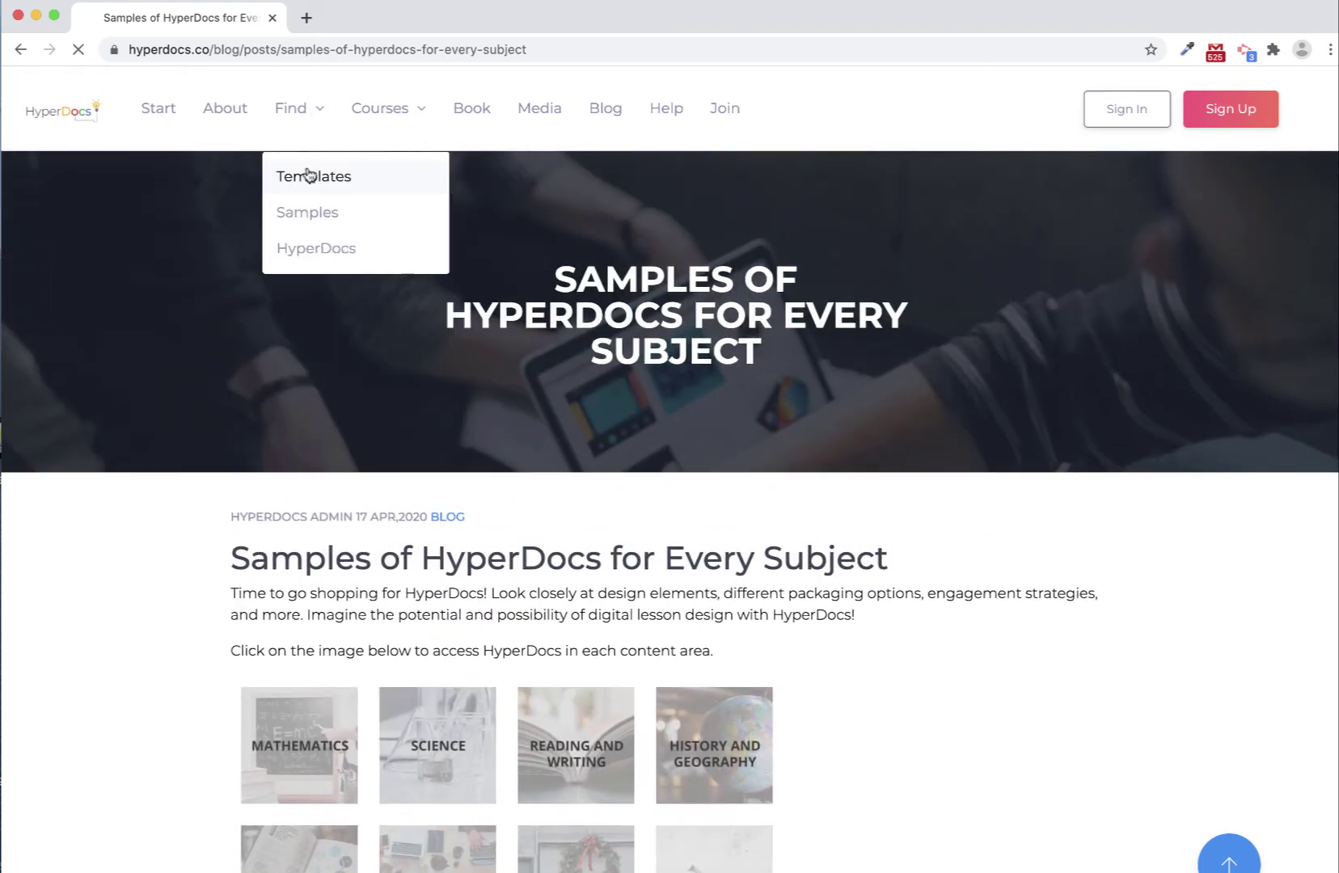
scroll(487, 386, "down", 3)
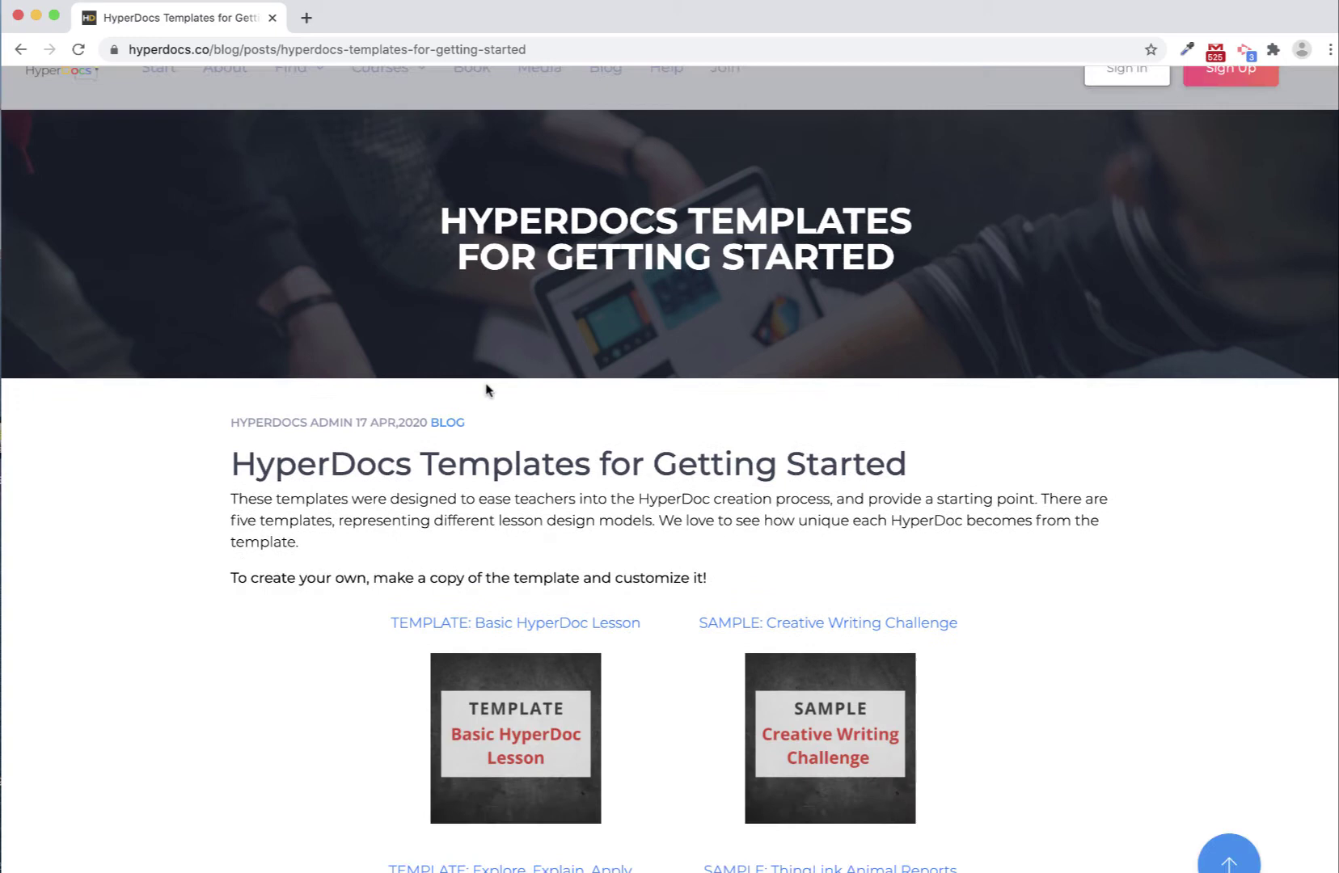
scroll(484, 384, "down", 2)
scroll(486, 387, "down", 2)
scroll(488, 391, "down", 2)
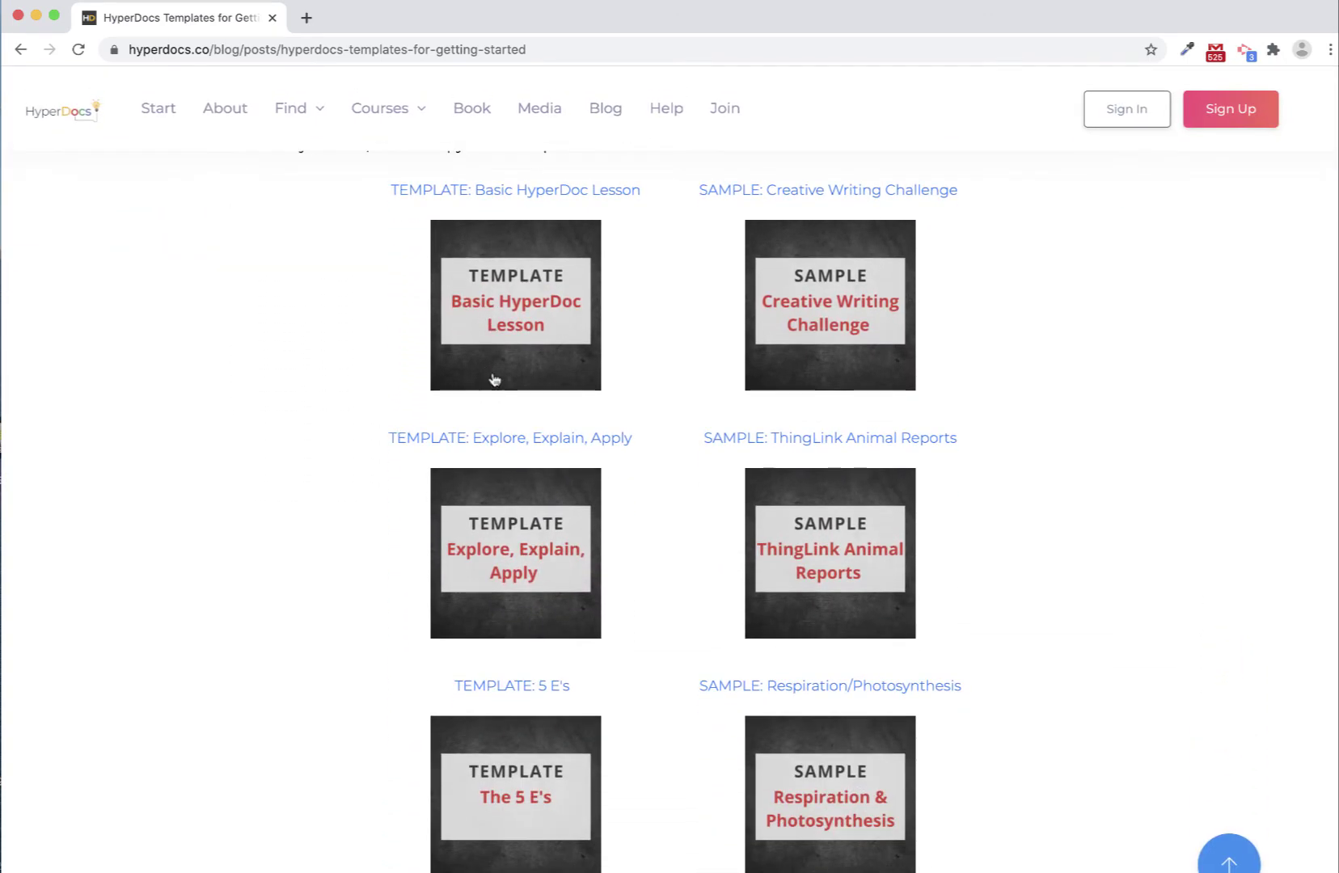
left_click(518, 554)
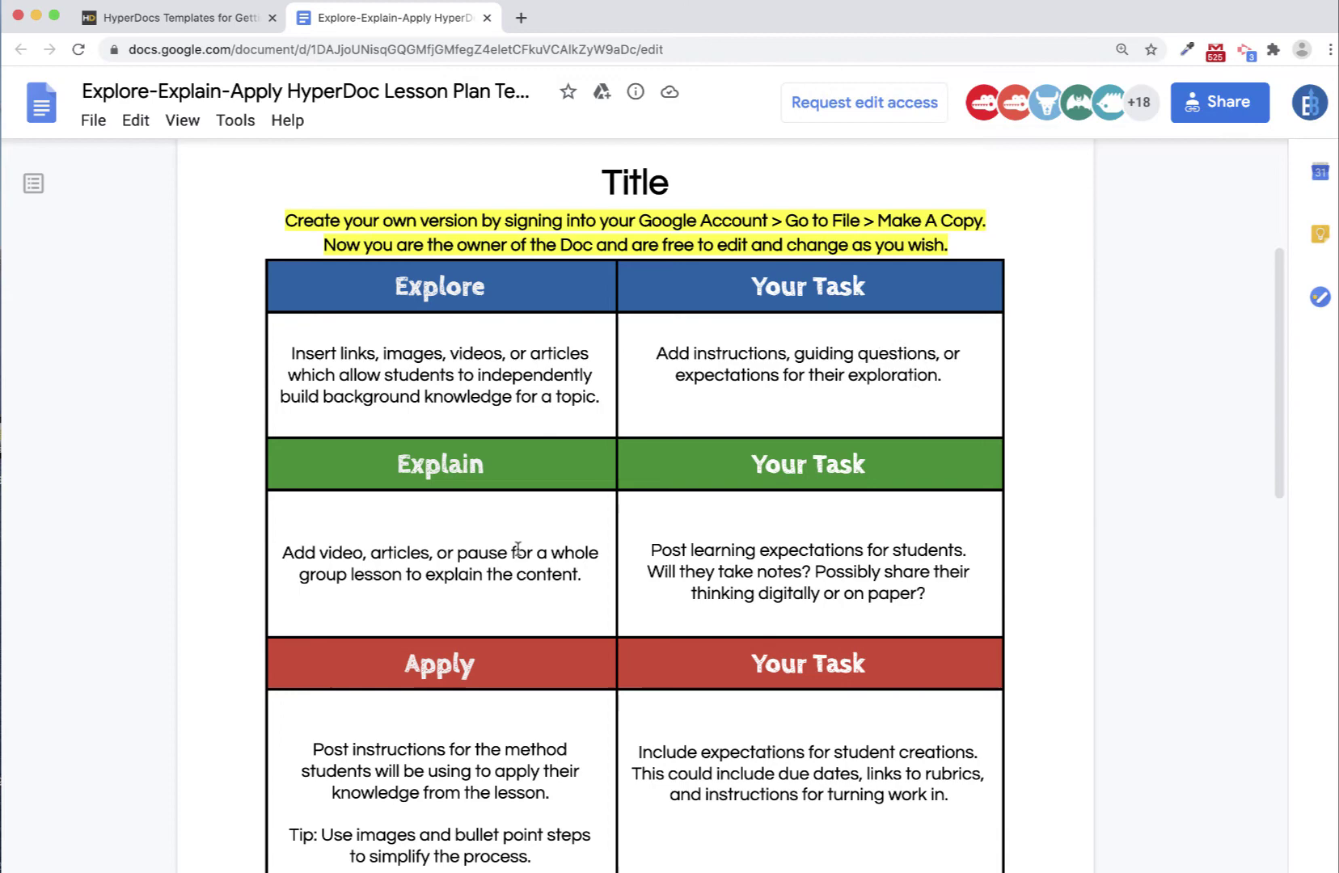
left_click(174, 21)
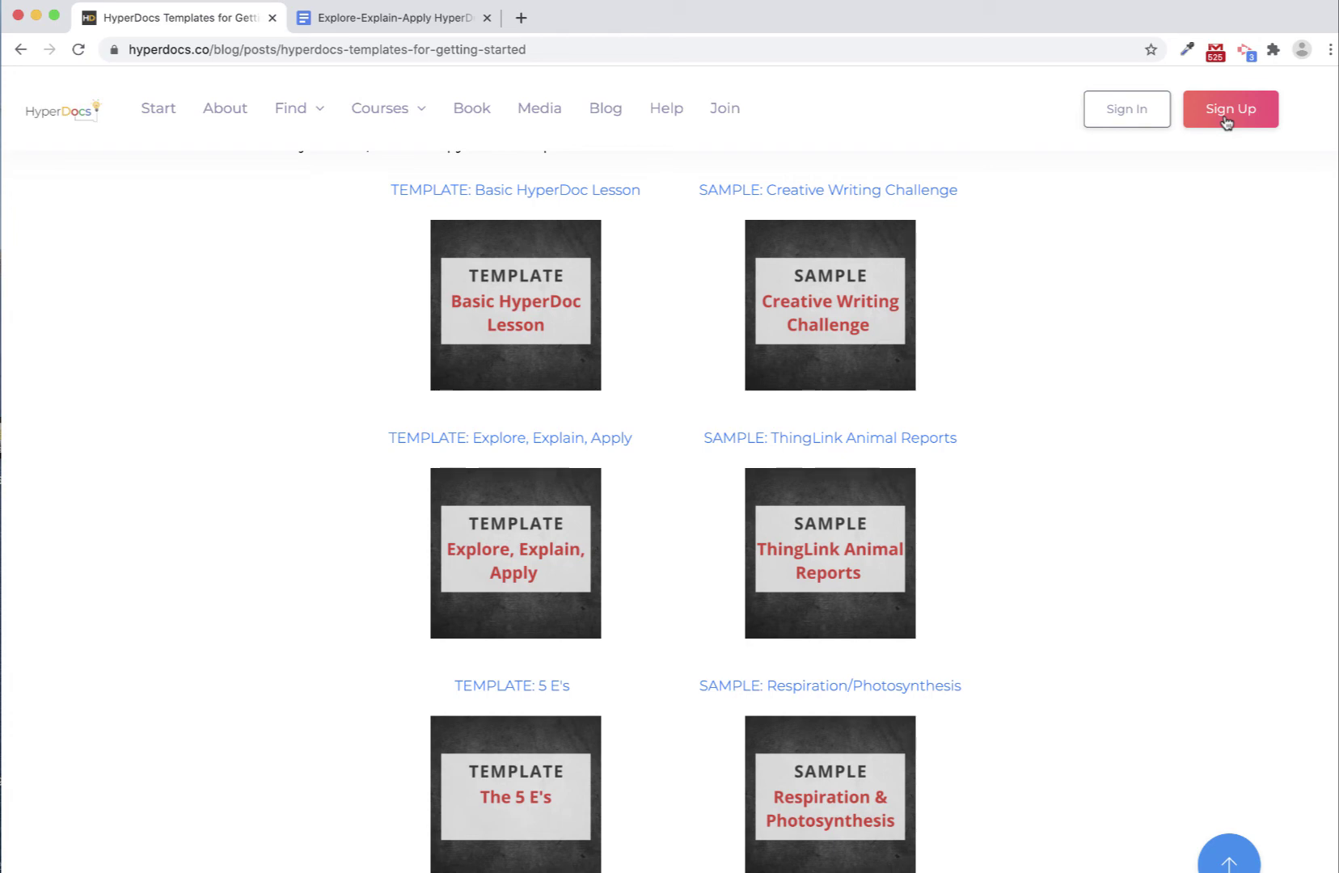
scroll(732, 155, "up", 5)
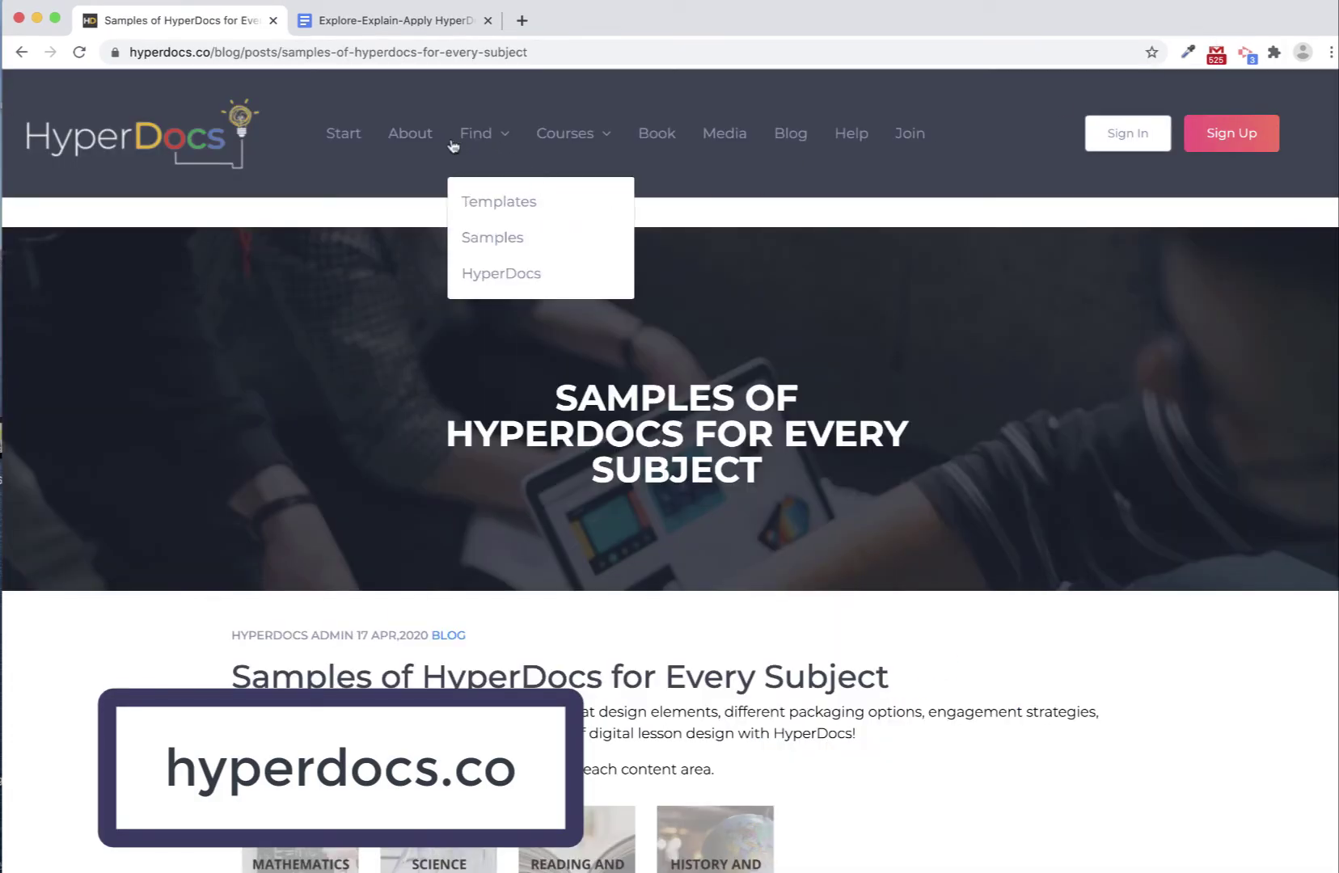
- Open the Math - Choice PD HyperDoc from the Mathematics samples folder in Google Drive
left_click(470, 137)
left_click(508, 241)
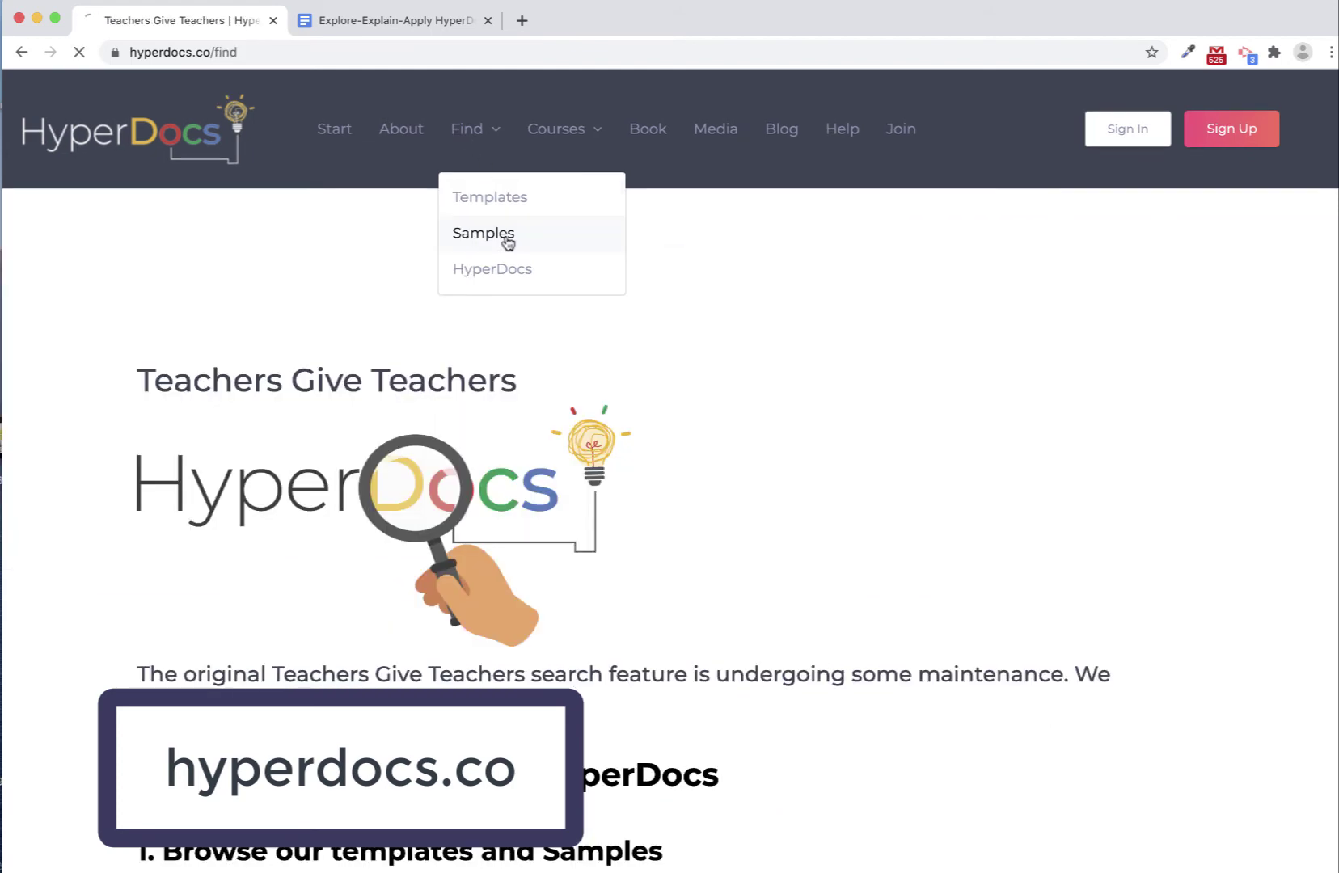
scroll(507, 529, "down", 3)
scroll(502, 531, "down", 3)
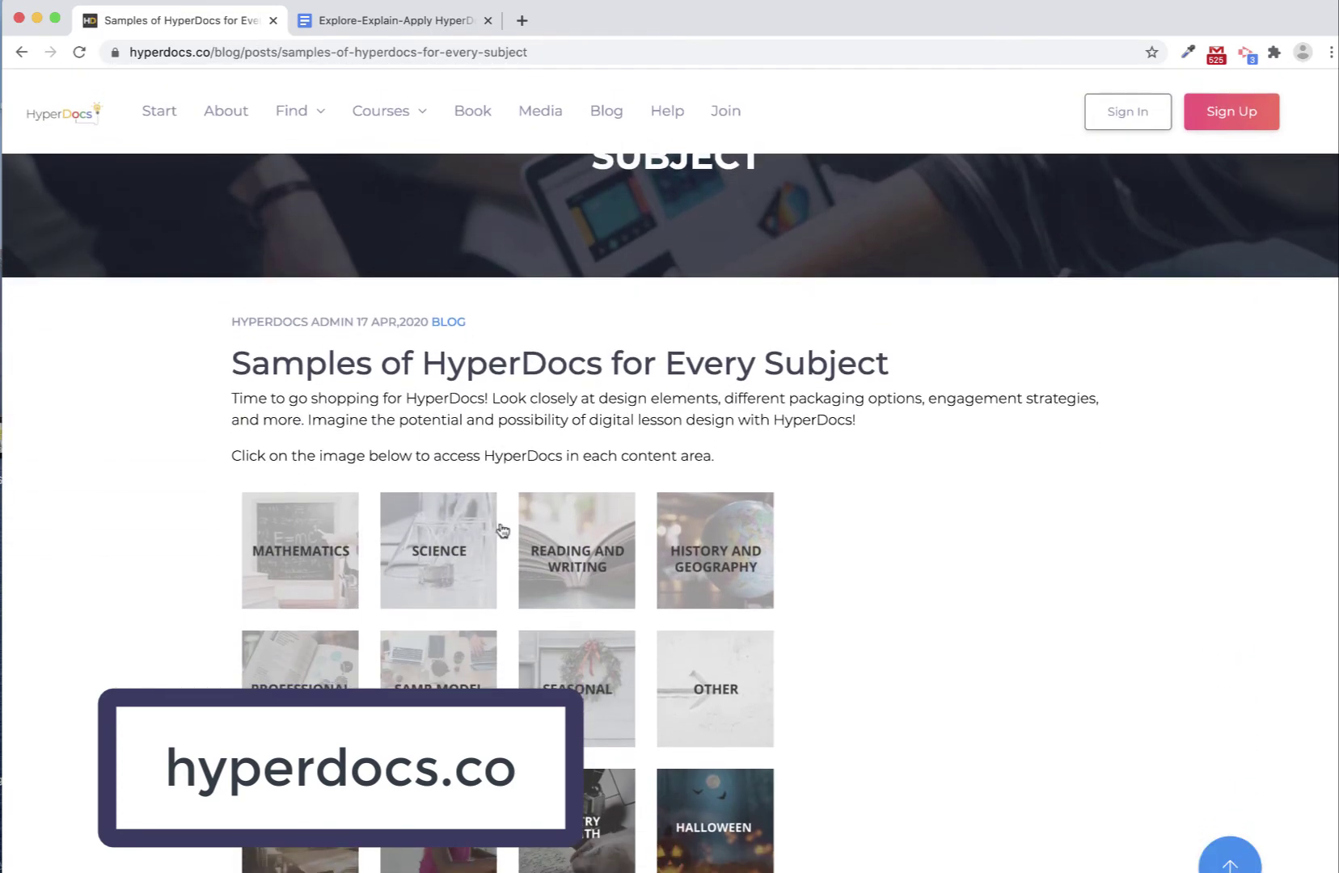
left_click(334, 541)
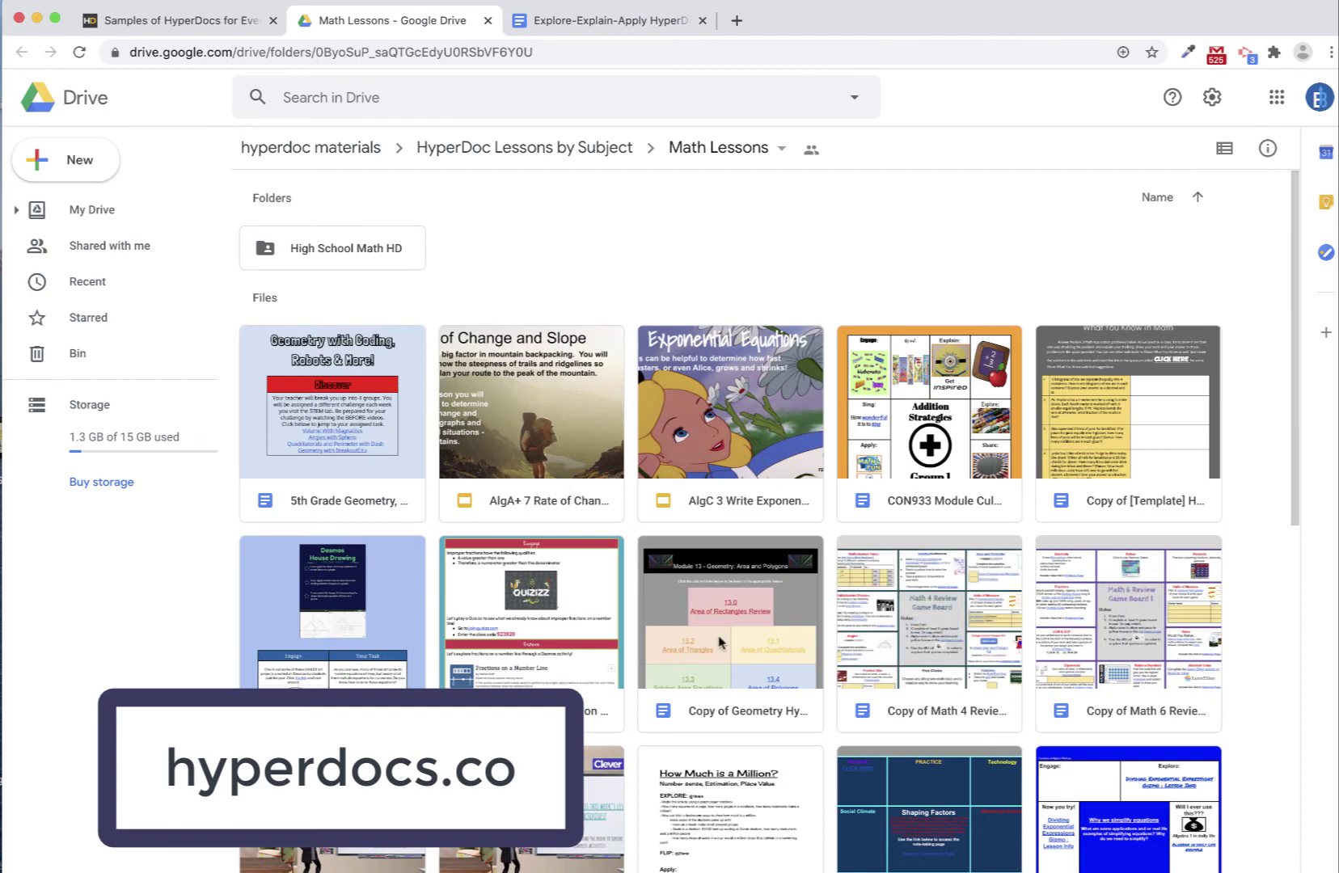
scroll(719, 643, "down", 3)
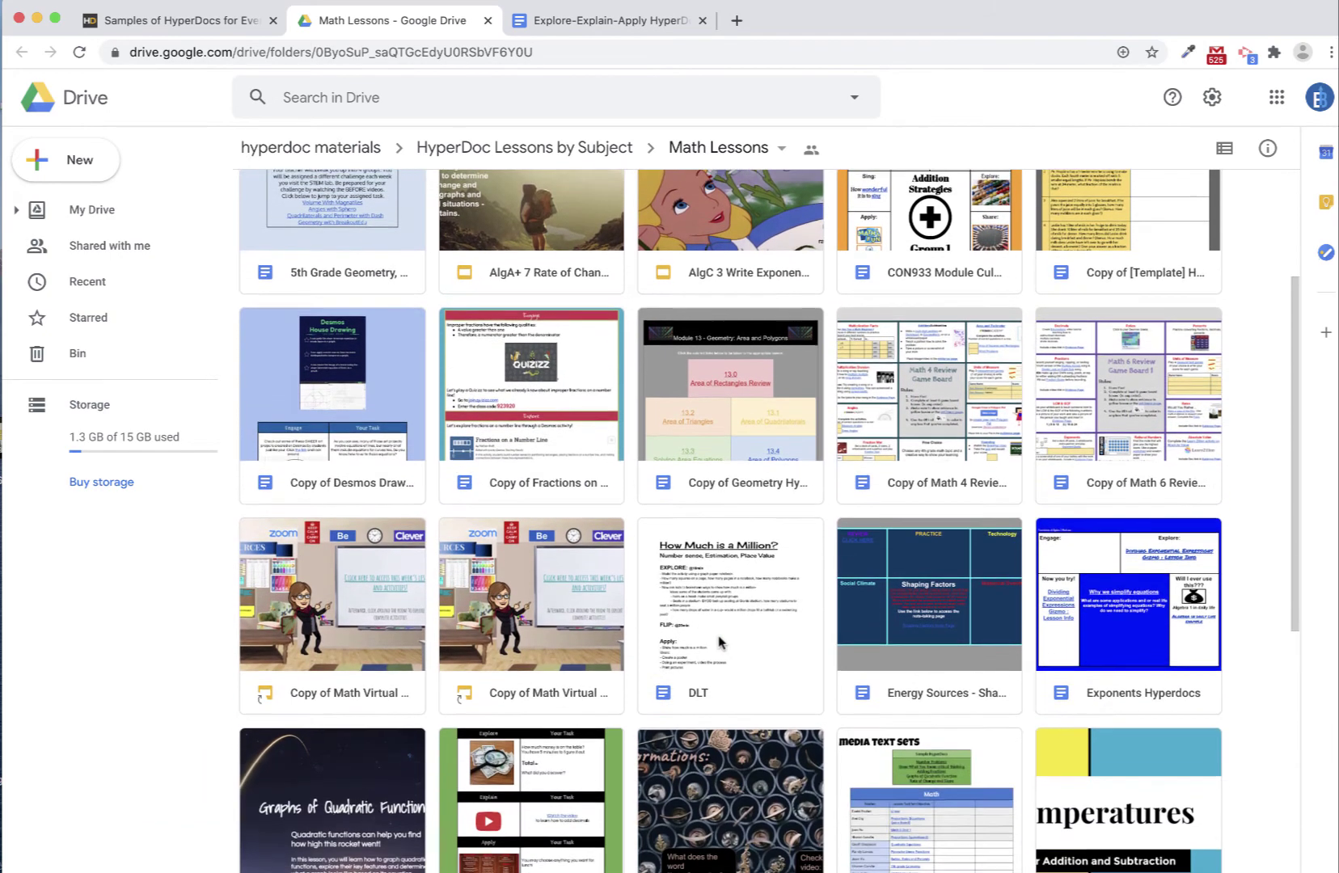
scroll(718, 642, "down", 1)
scroll(719, 642, "down", 3)
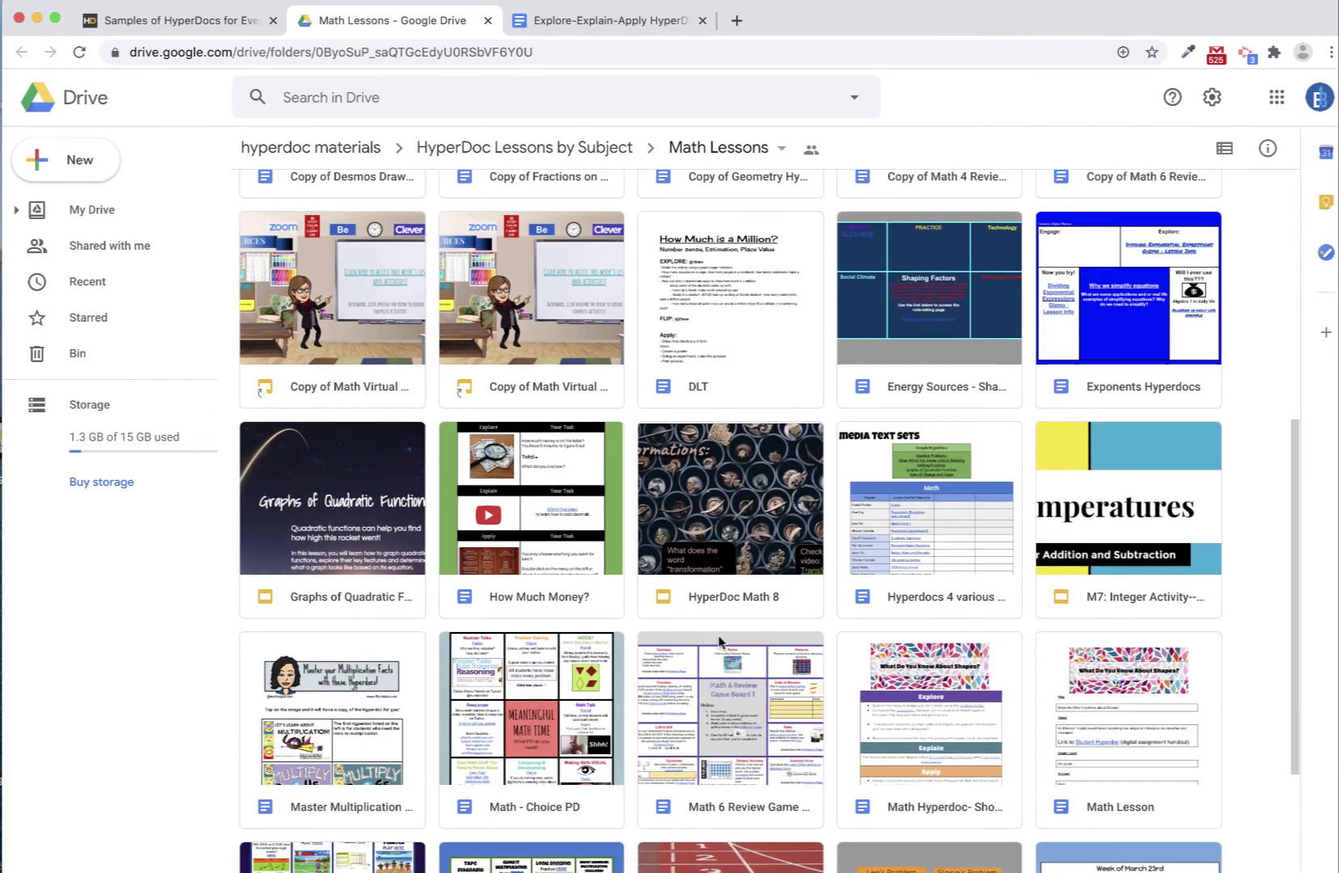
left_click(562, 663)
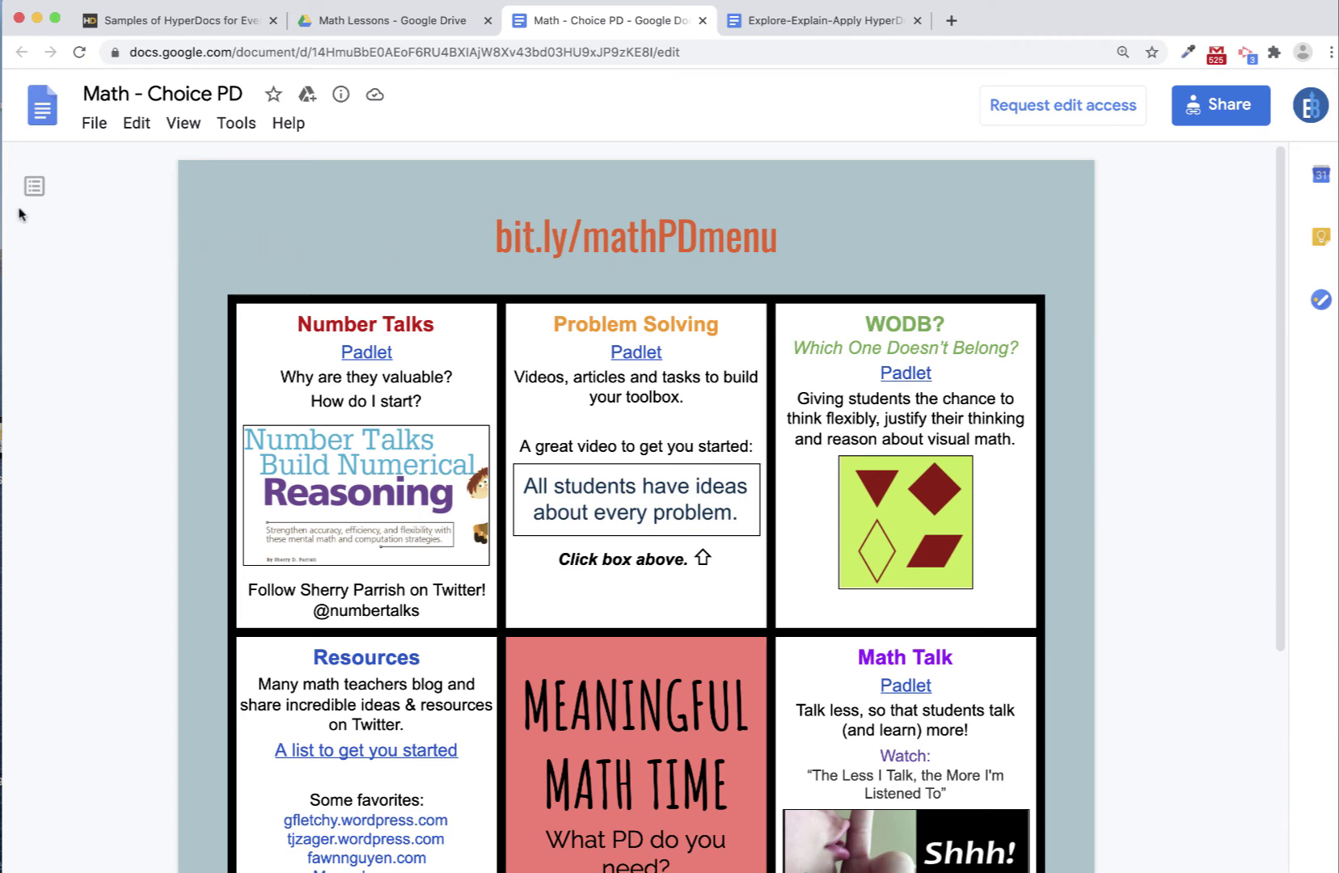
- Download Math - Choice PD as a Microsoft Word (.docx) file
left_click(95, 124)
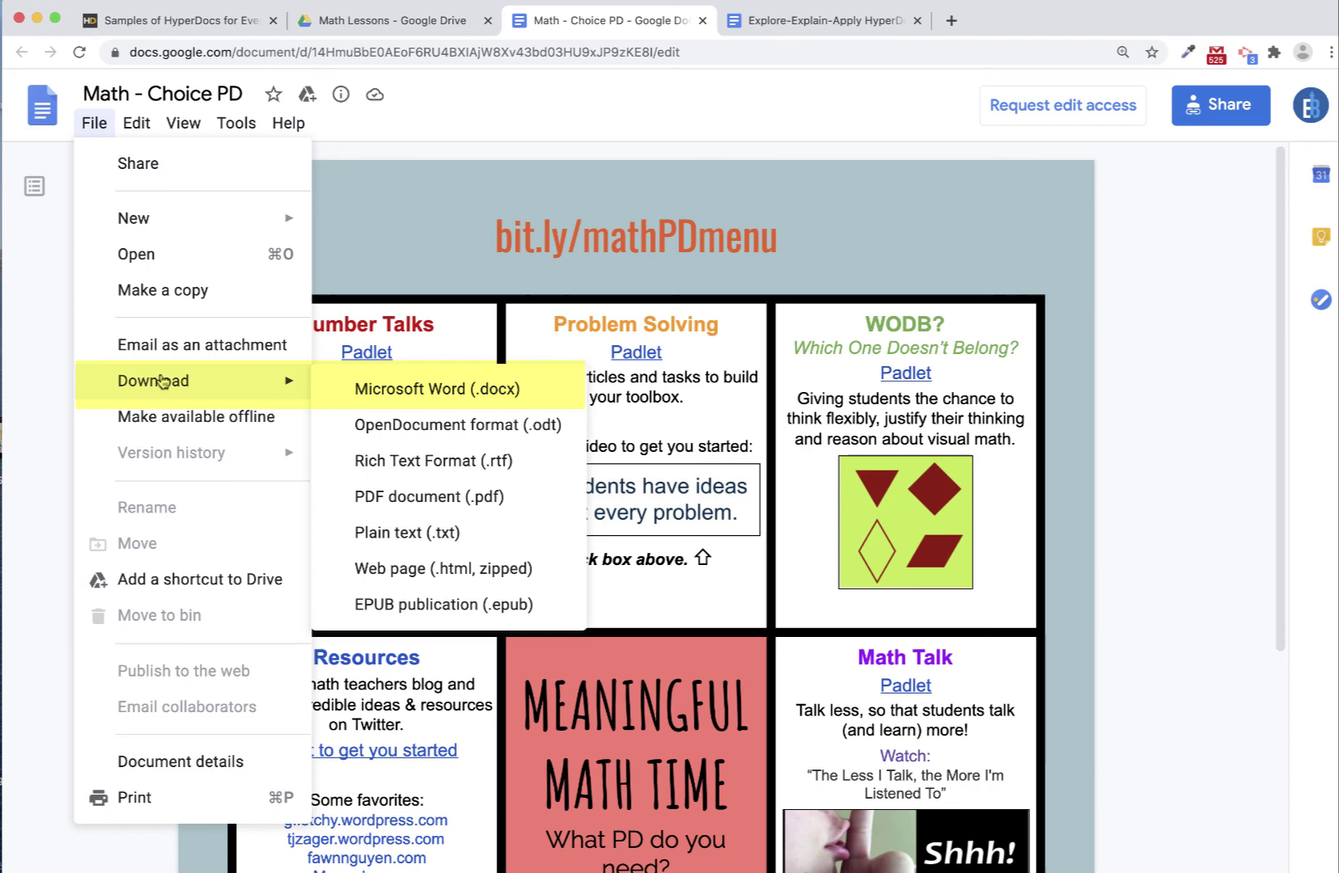
mouse_move(153, 381)
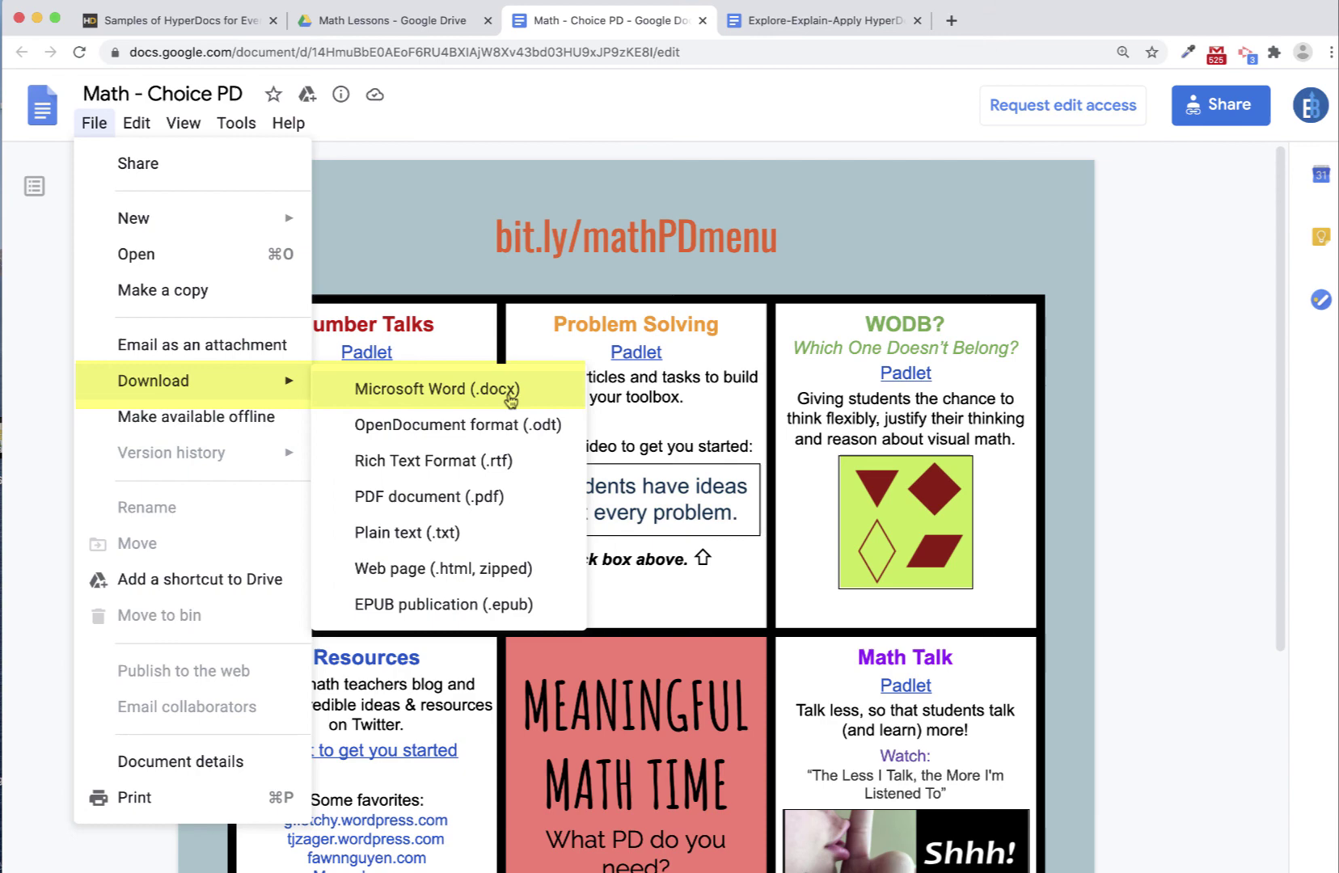
left_click(355, 157)
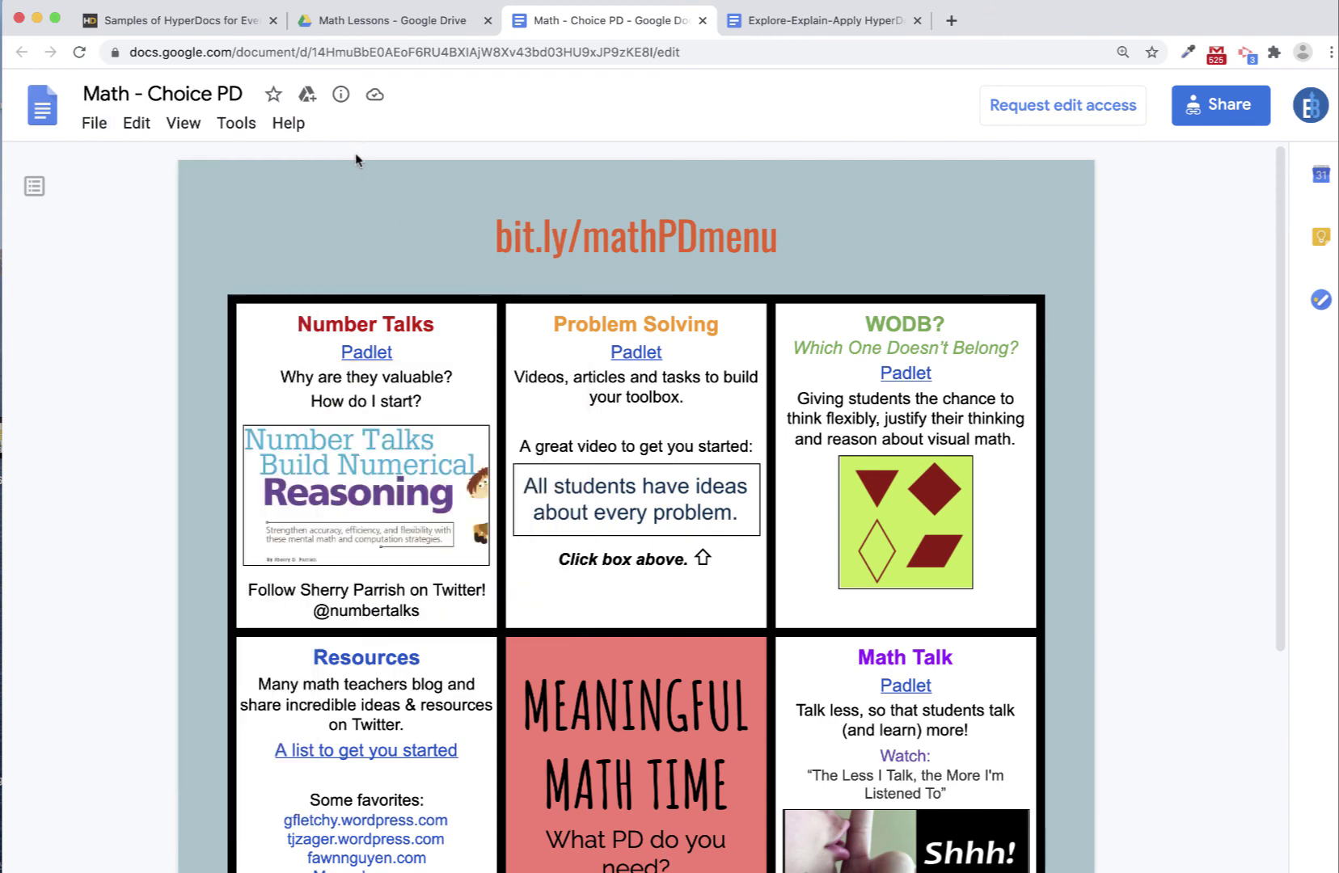
- Download the M7: Integer Activity--Temperatures slides from Math Lessons as a PowerPoint (.pptx) file
left_click(429, 21)
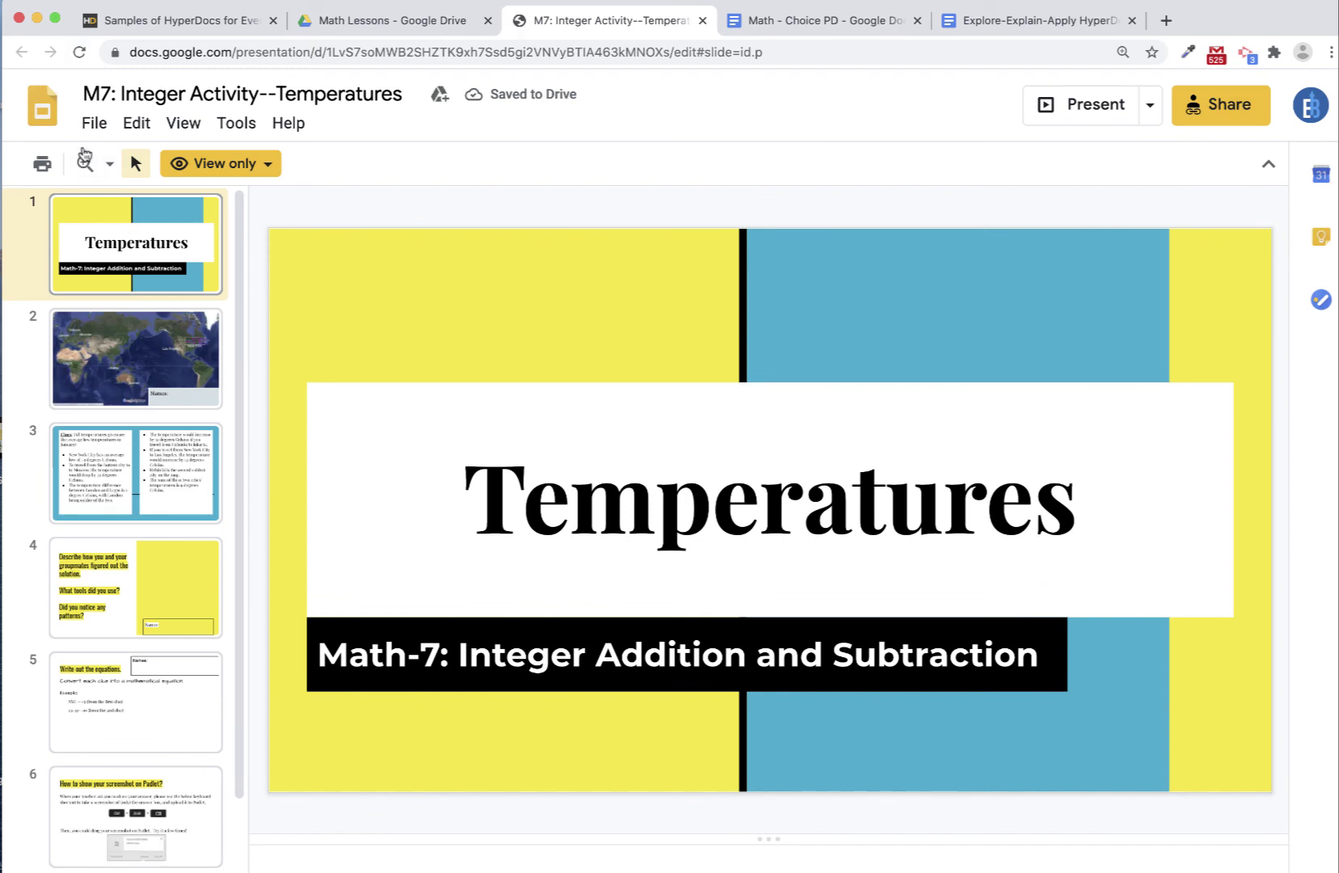
left_click(96, 123)
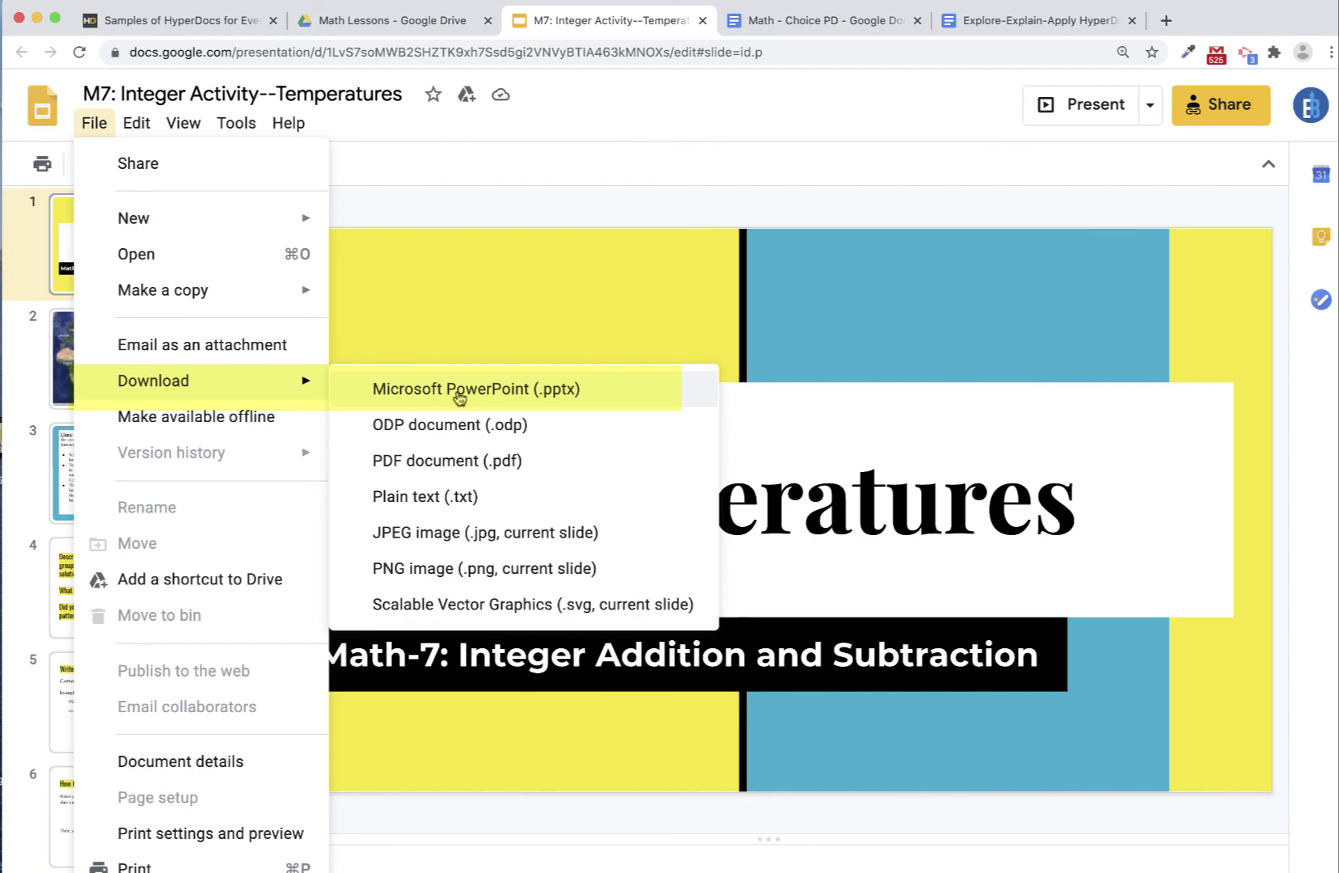
left_click(459, 398)
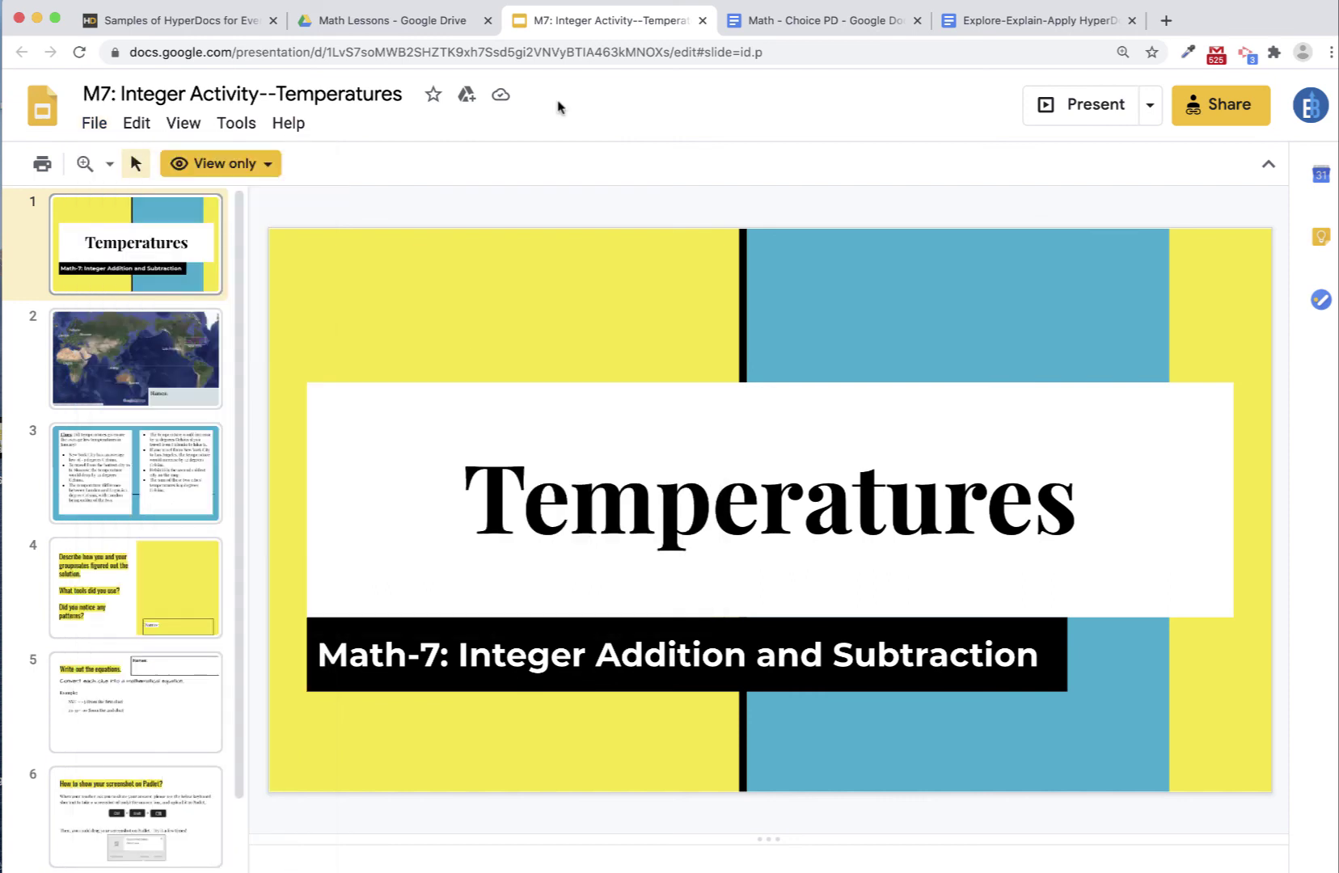